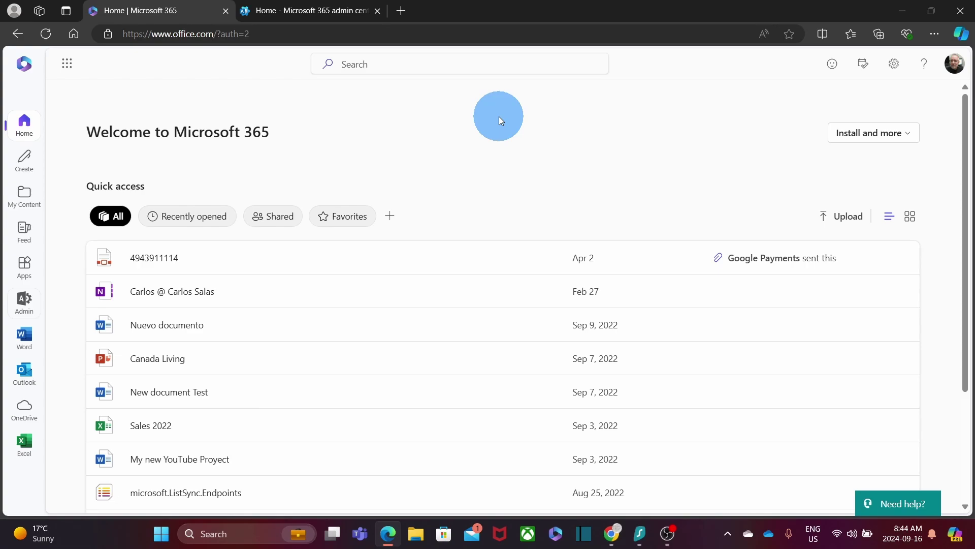
Step: Open the Admin app from the Microsoft 365 app launcher to reach the admin center home
click(22, 316)
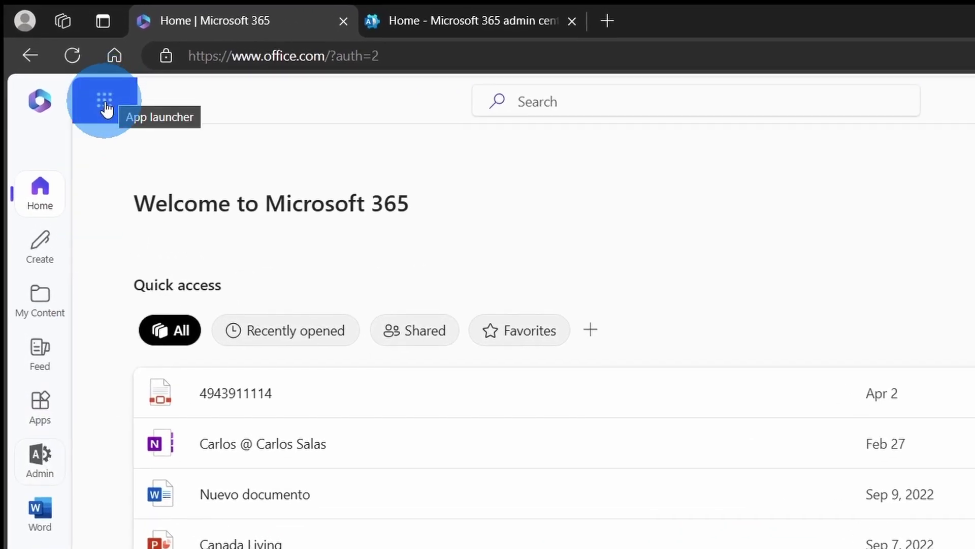
click(106, 108)
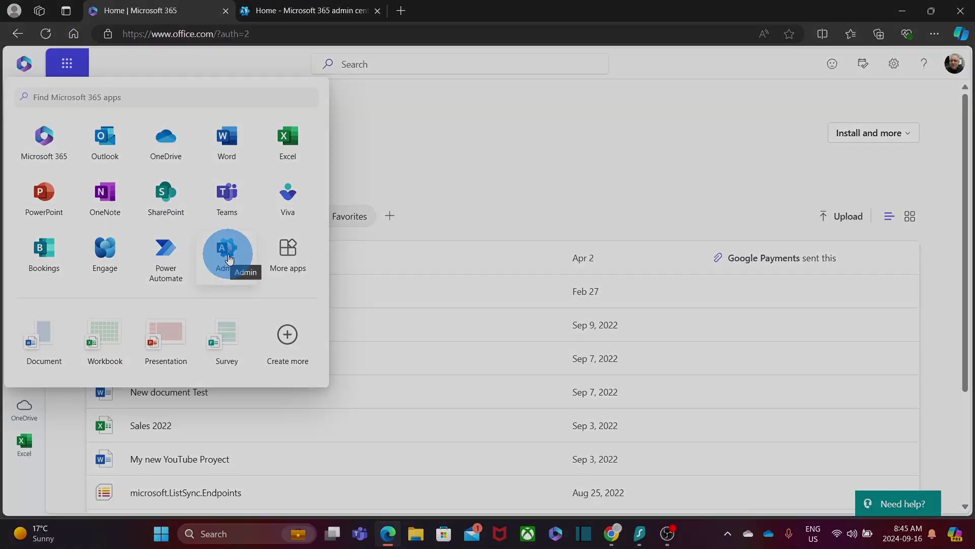
click(227, 254)
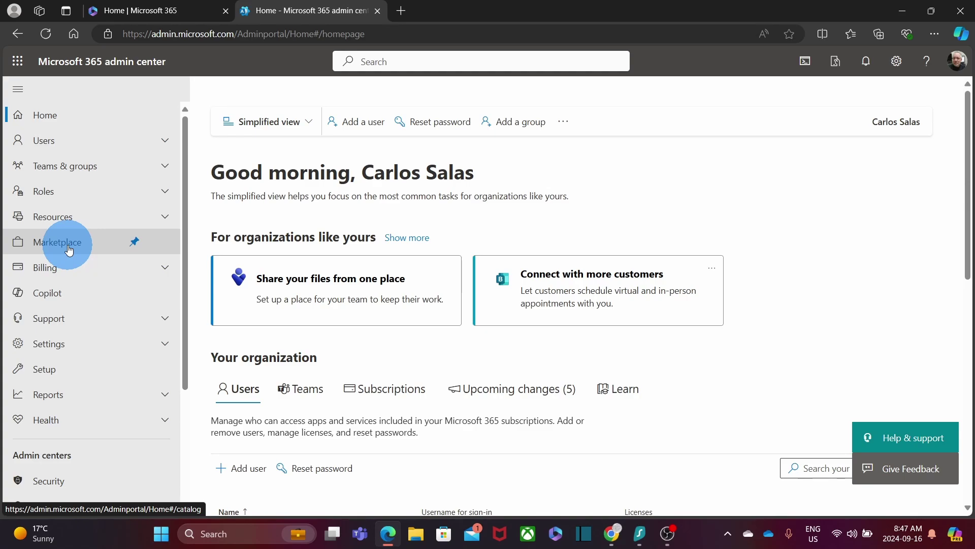
Step: In Marketplace, filter to Microsoft 365 products and scroll to the small & medium business bestsellers
click(60, 281)
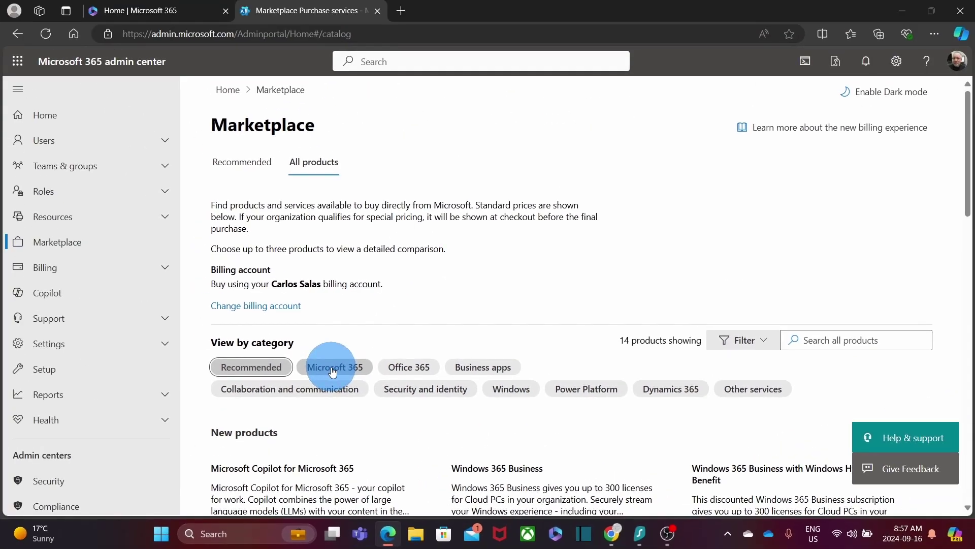
click(333, 369)
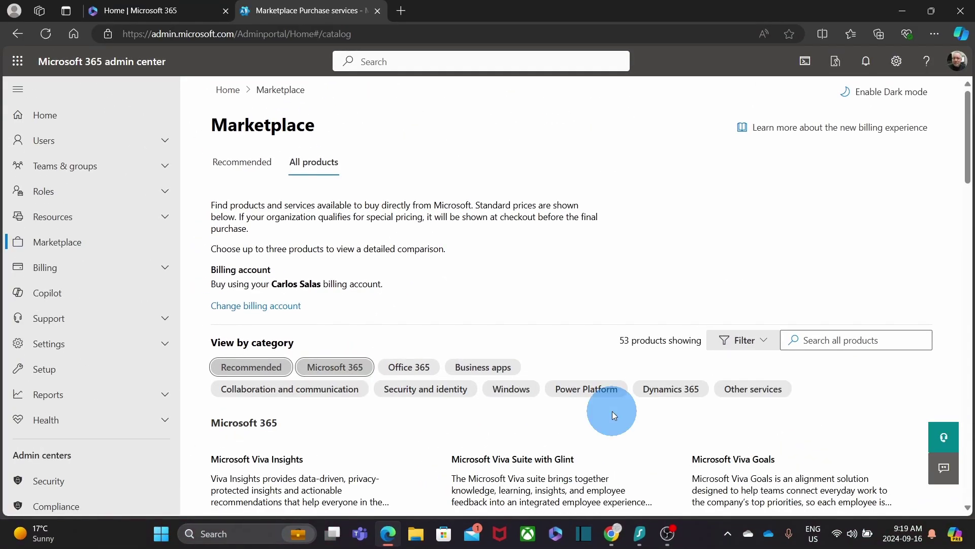
scroll(611, 410, down, 2)
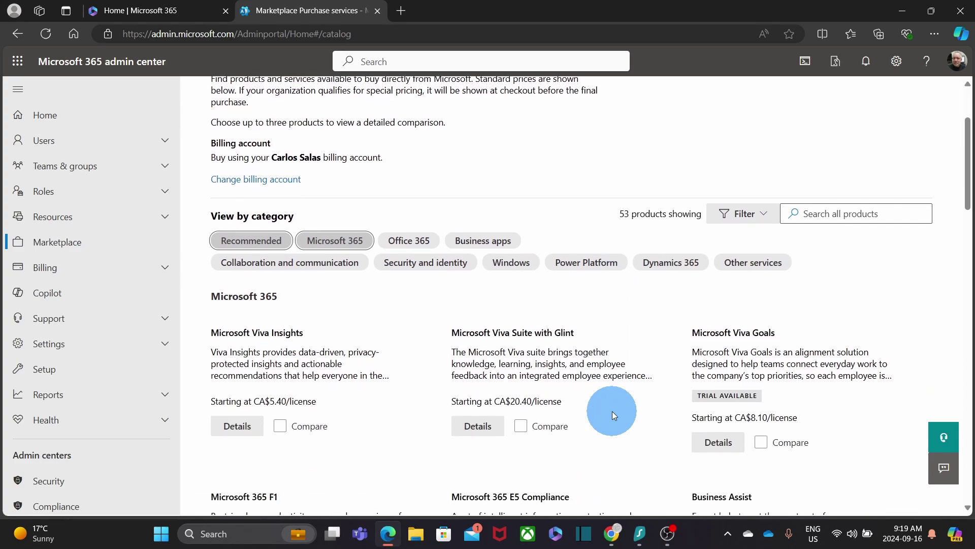
scroll(612, 411, down, 7)
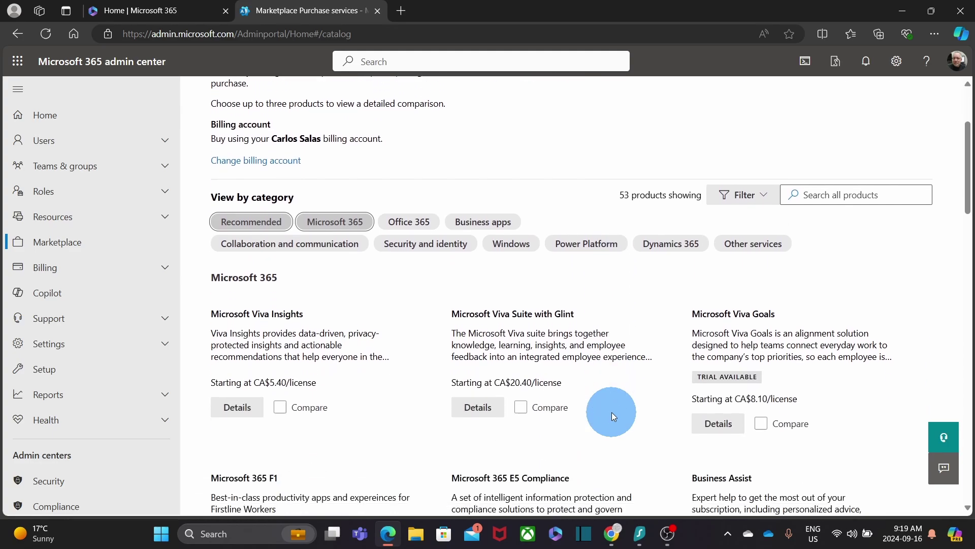
scroll(612, 413, down, 5)
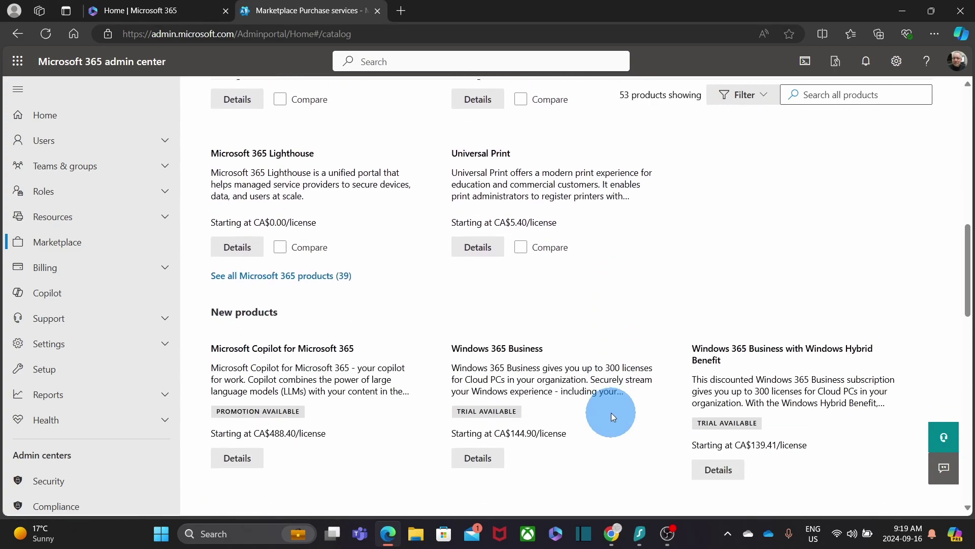
scroll(611, 413, down, 4)
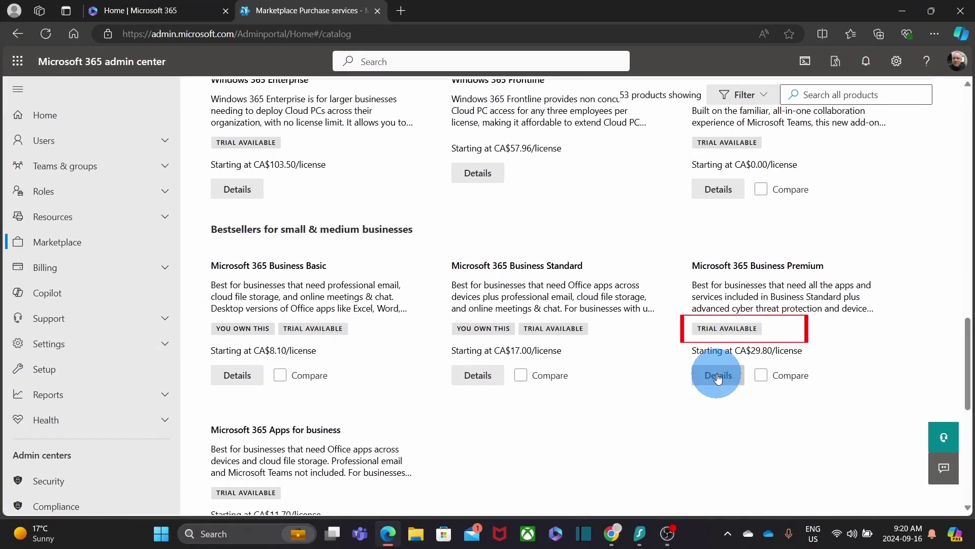
Step: Open Business Premium details and compare monthly, yearly and 3-year billing in the pricing table
click(717, 375)
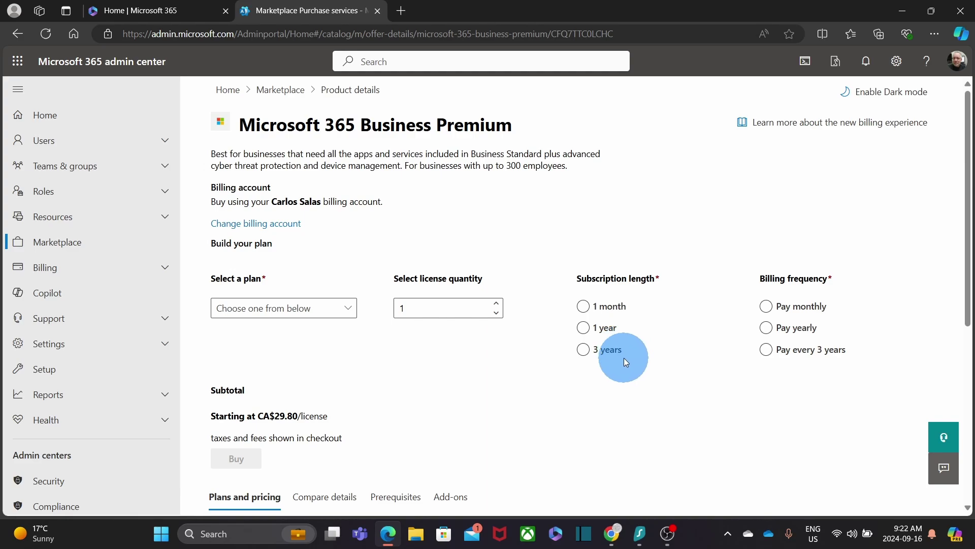
click(790, 308)
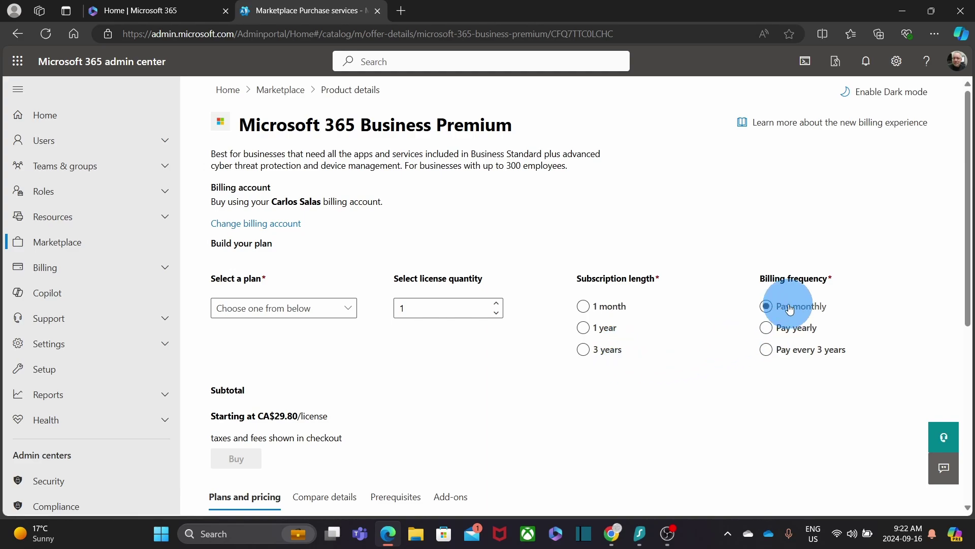
click(797, 327)
click(801, 354)
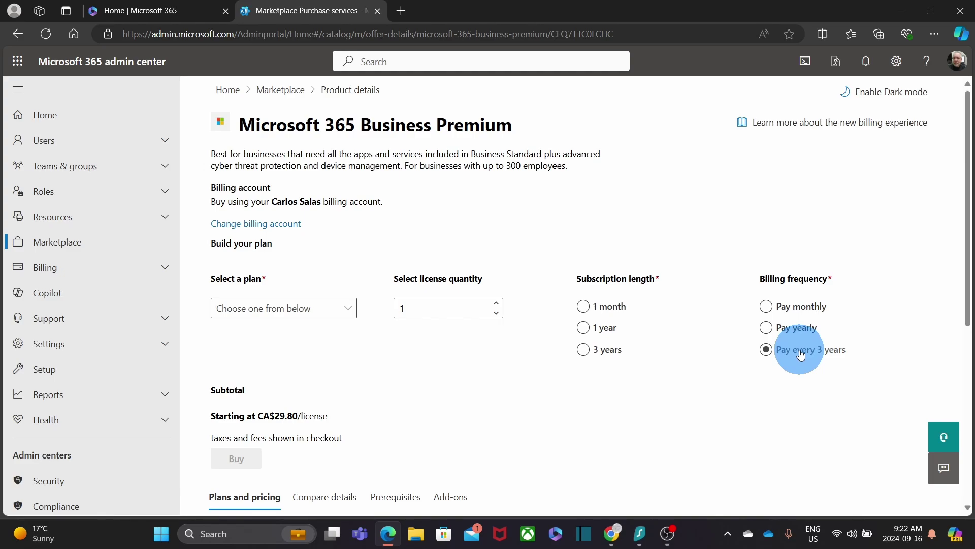
scroll(487, 365, down, 6)
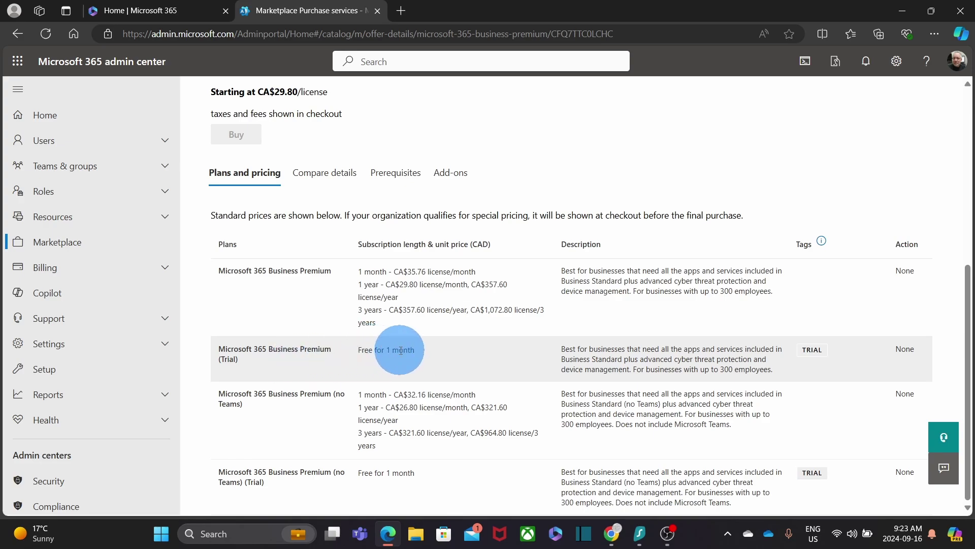
scroll(411, 356, up, 6)
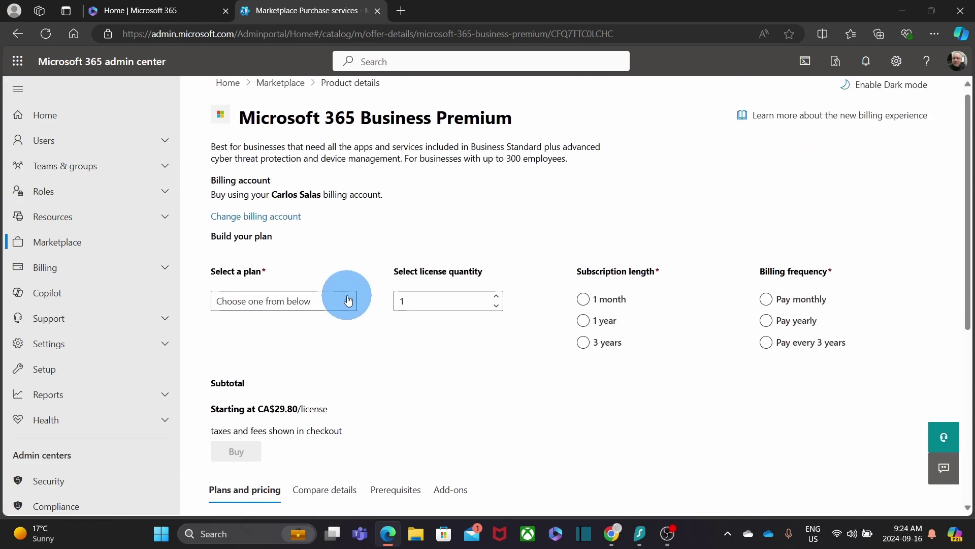
Step: Select the Microsoft 365 Business Premium (Trial) plan and place the CA$0.00 trial order
click(350, 303)
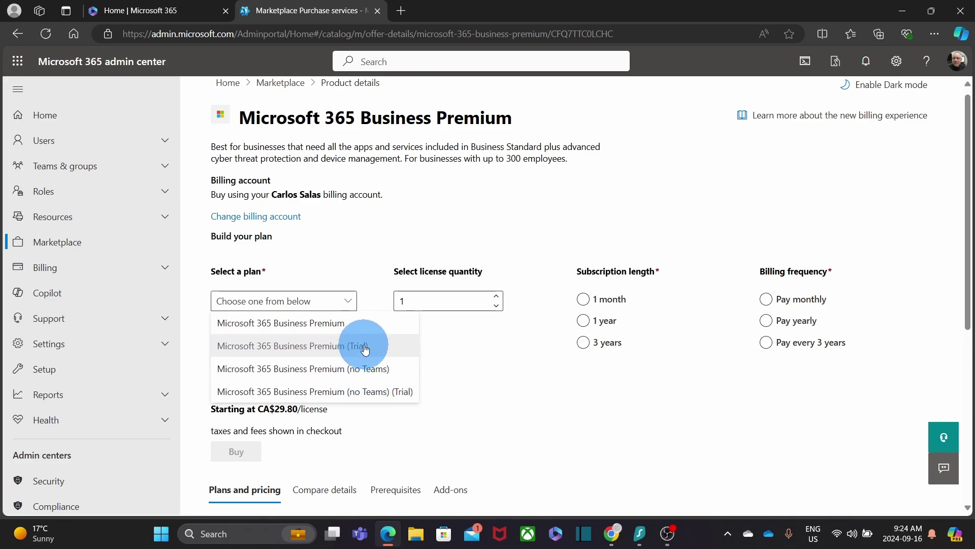
click(472, 354)
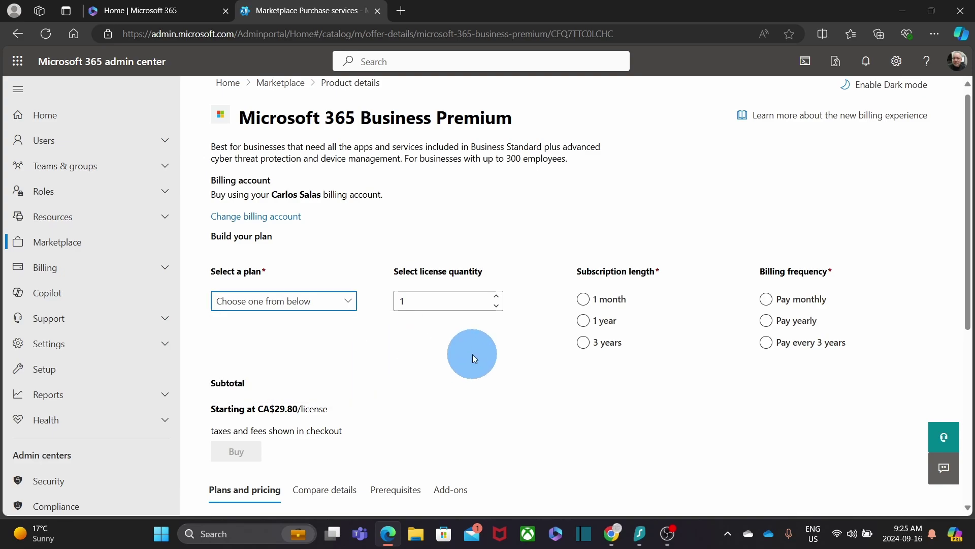
key(space)
click(370, 354)
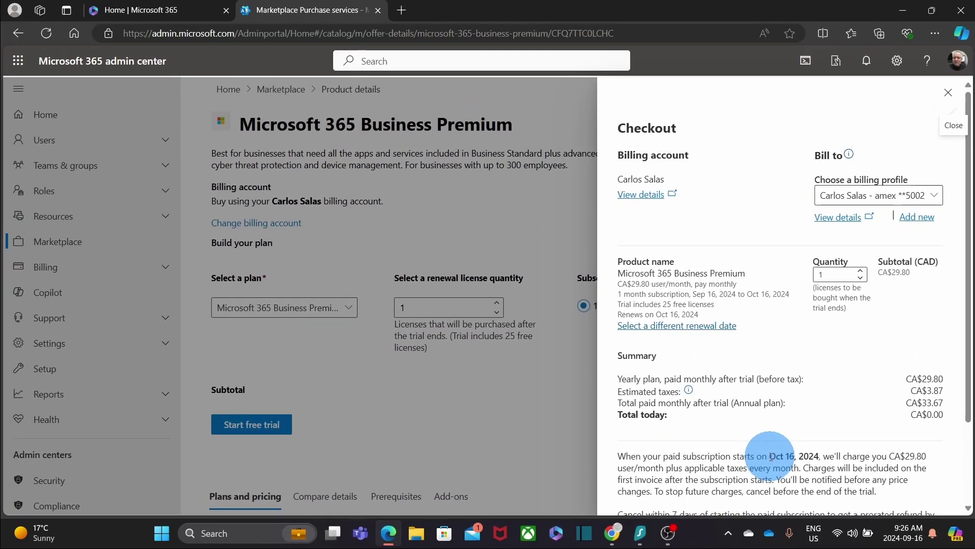
scroll(770, 457, down, 2)
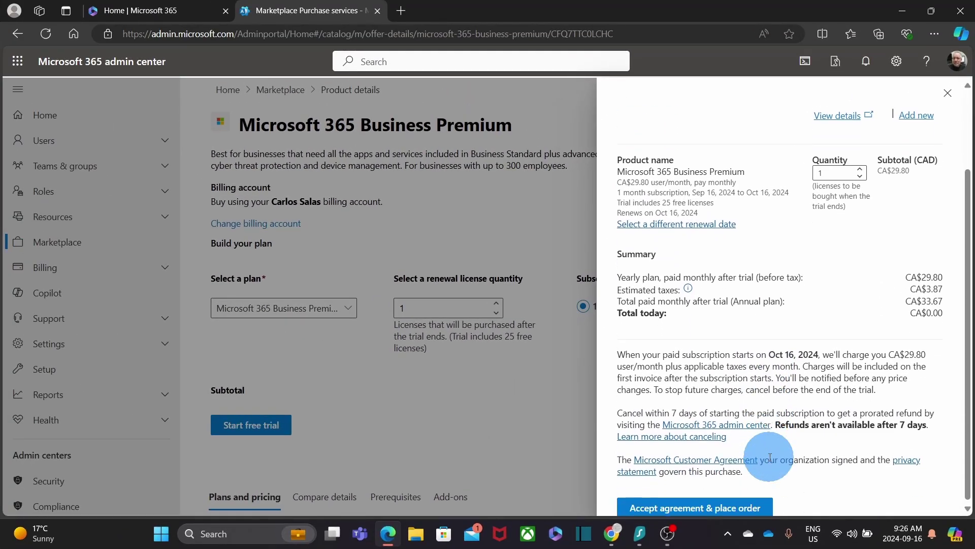
click(745, 508)
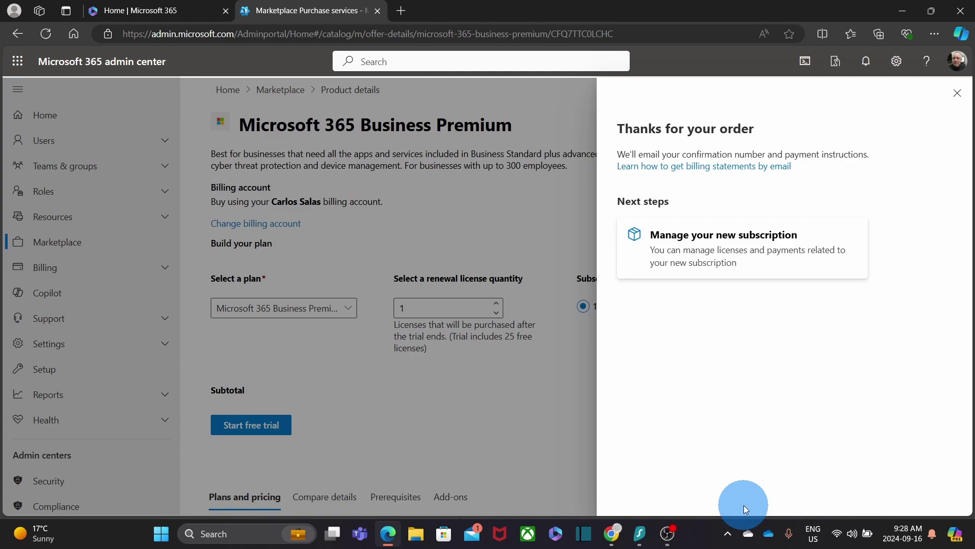
Step: Dismiss the order confirmation, go to Users > Active users, and start adding a user
click(957, 93)
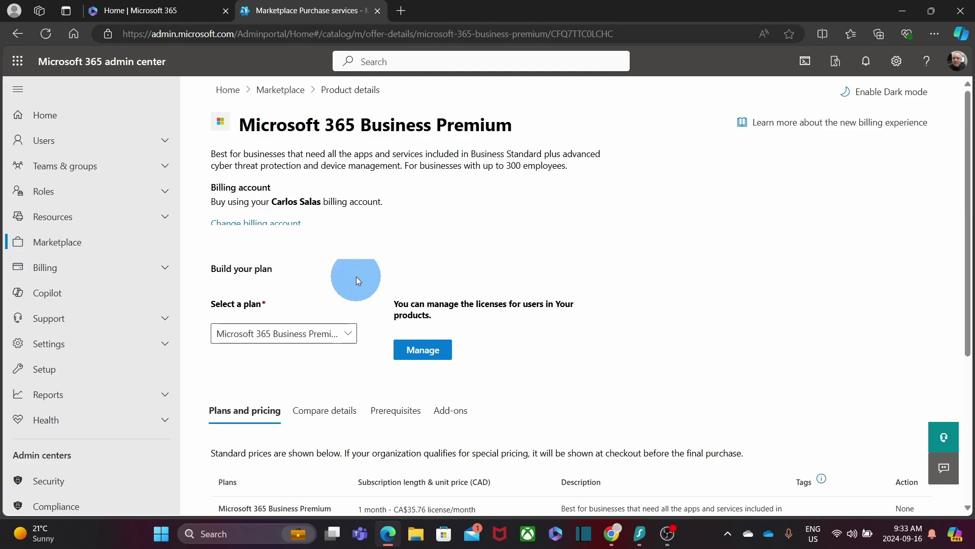
click(152, 143)
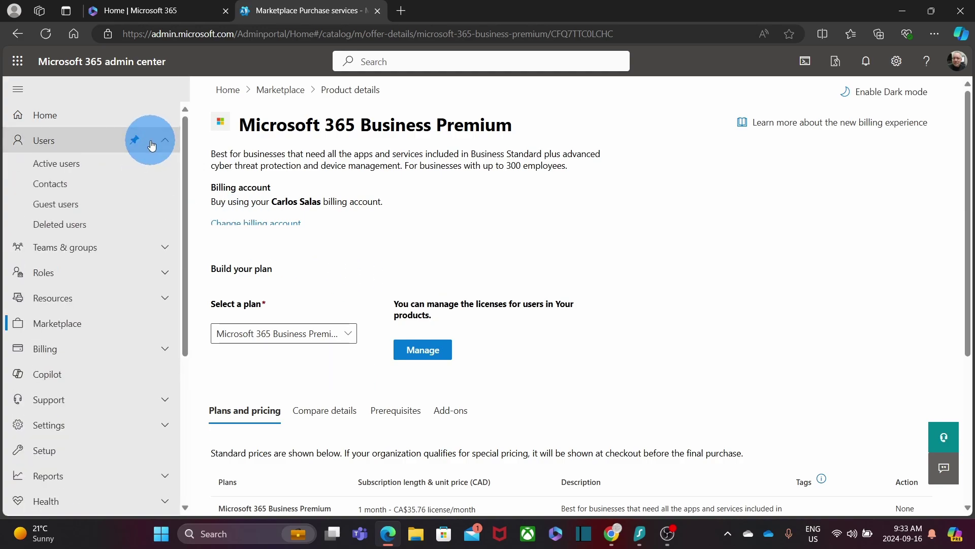
click(137, 165)
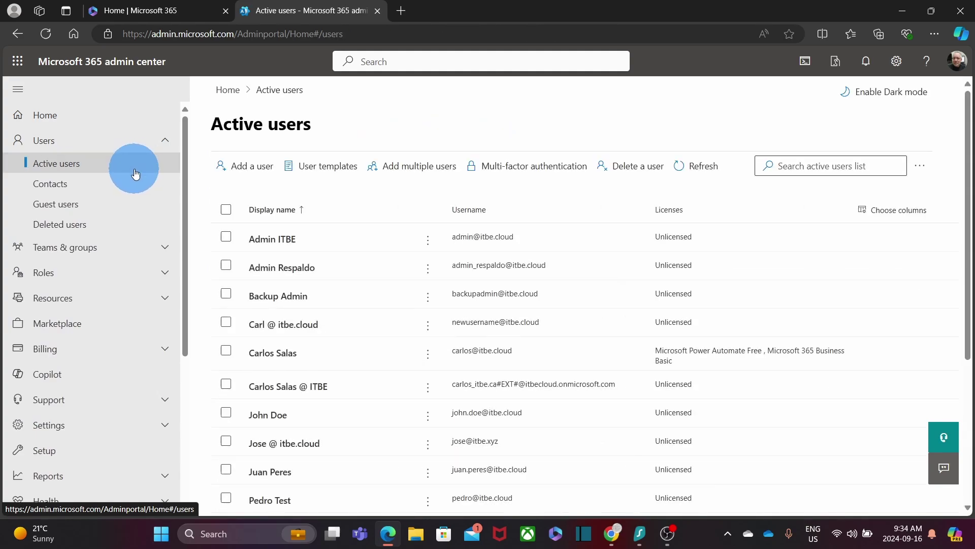
click(254, 169)
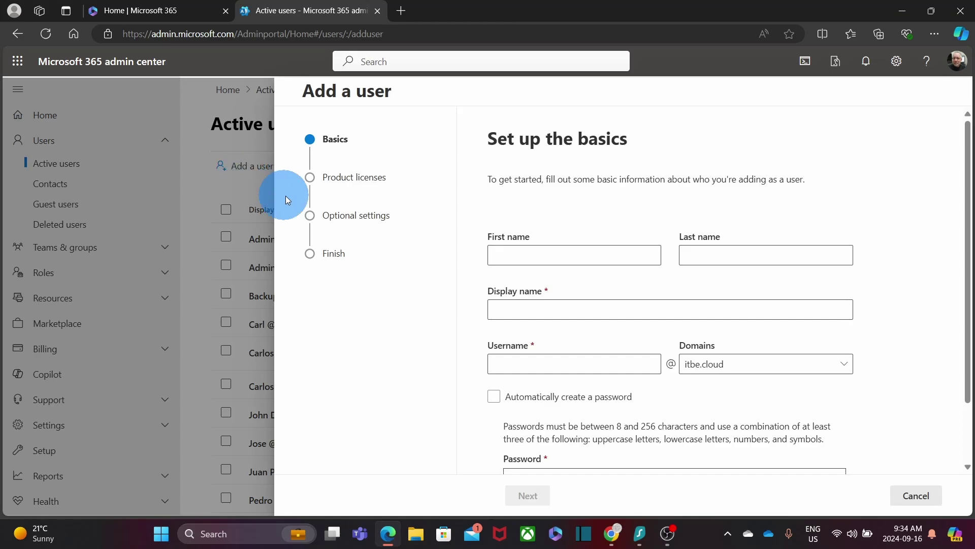
Step: Enter the new user's first name, last name, display name and username
click(496, 255)
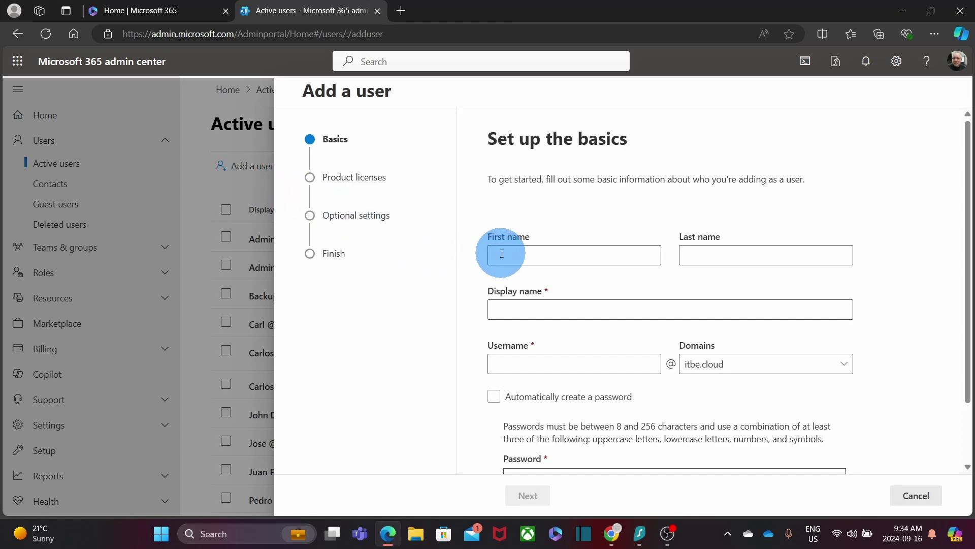
text(Bob)
key(Tab)
text(Black)
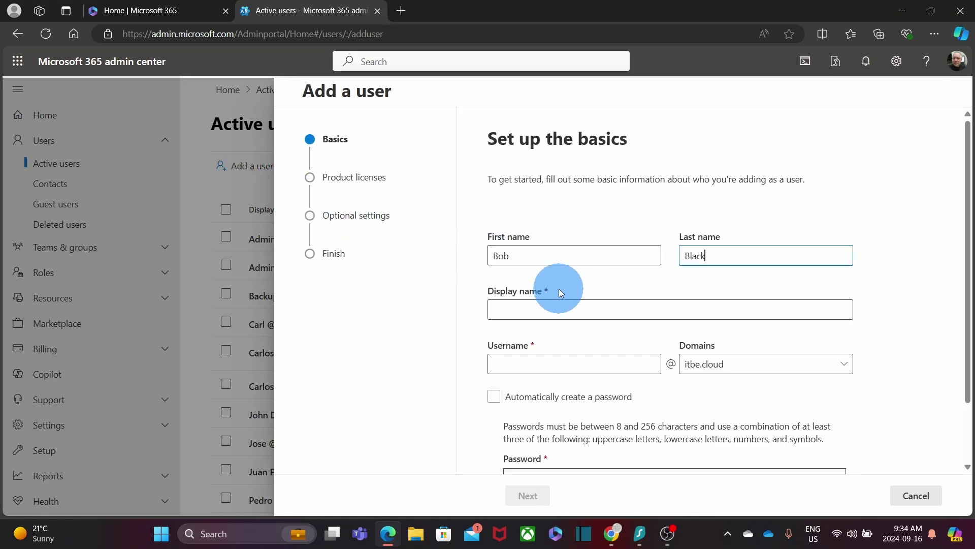
click(529, 307)
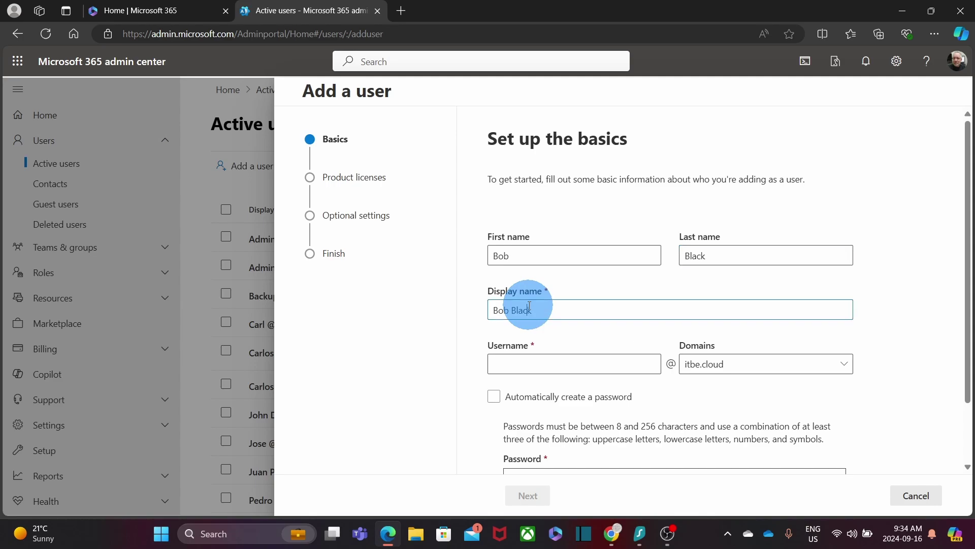
click(520, 364)
text(bob.black)
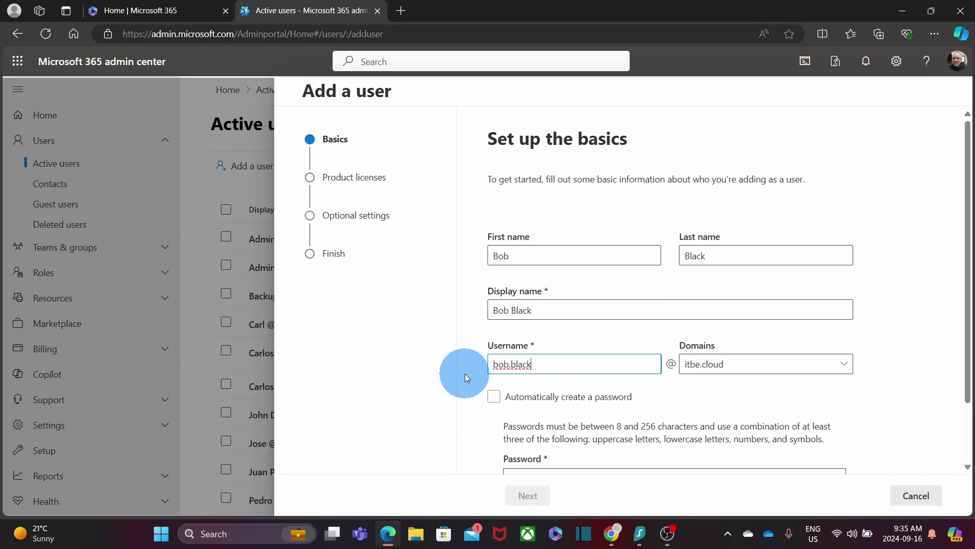
Step: Auto-generate the password, require a change at first sign-in, and continue to licenses
scroll(467, 371, down, 2)
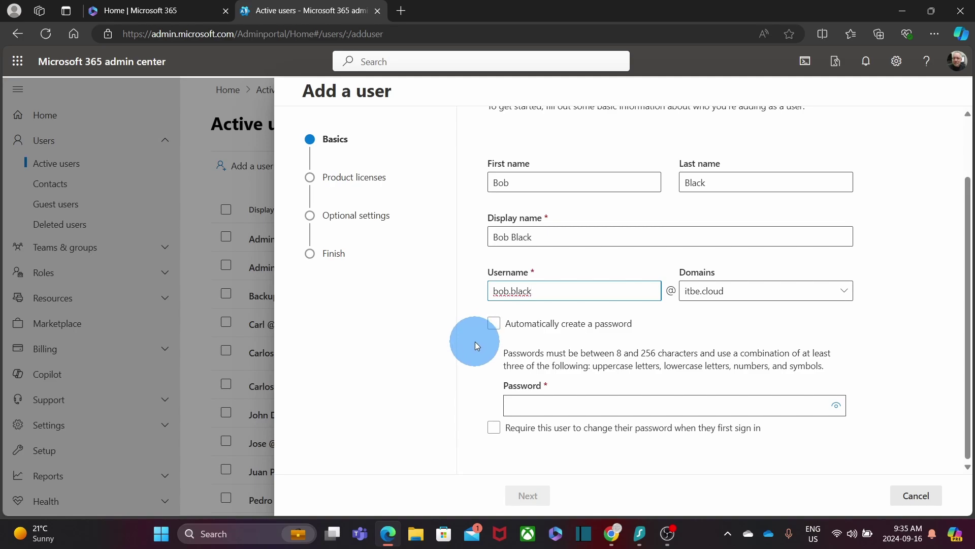
click(494, 323)
click(493, 419)
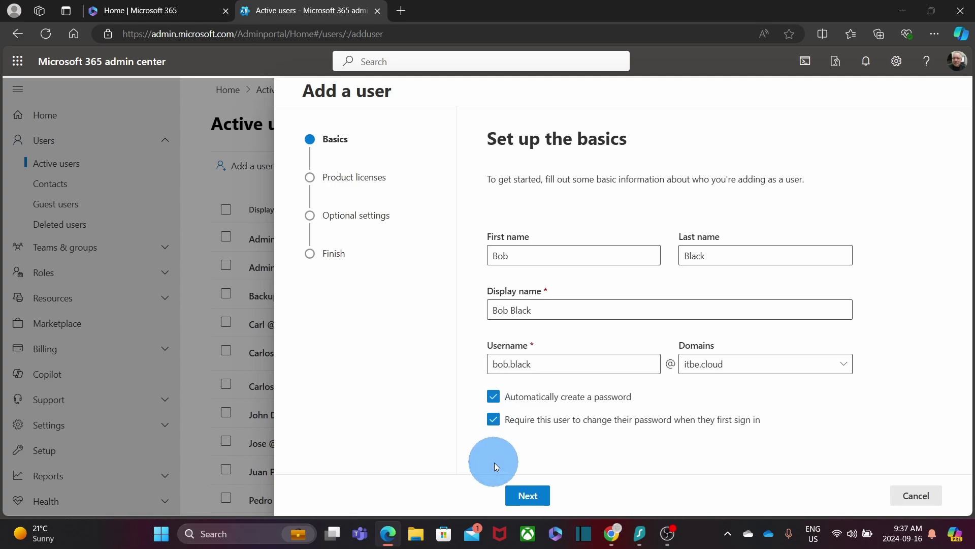
click(526, 495)
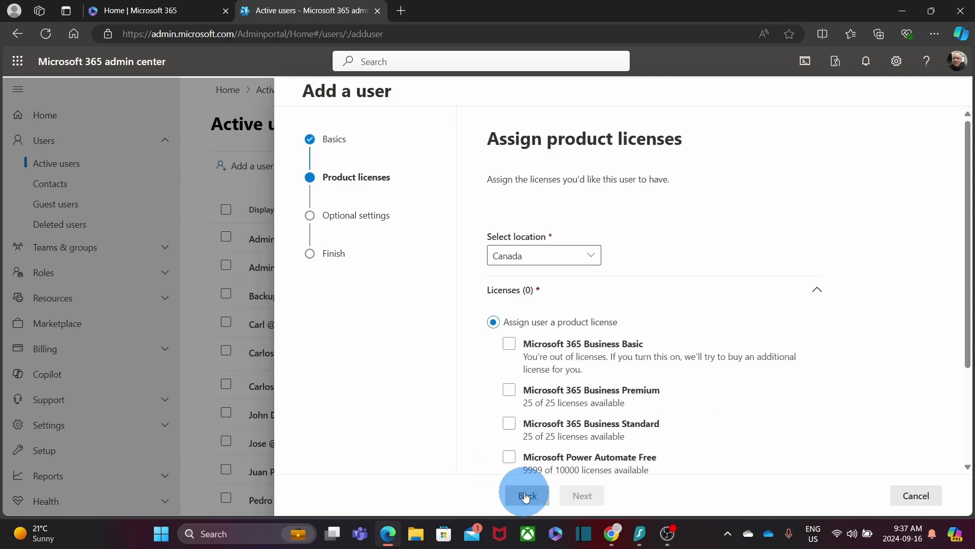
Step: With location Canada, assign the Microsoft 365 Business Premium license and proceed to optional settings
click(527, 194)
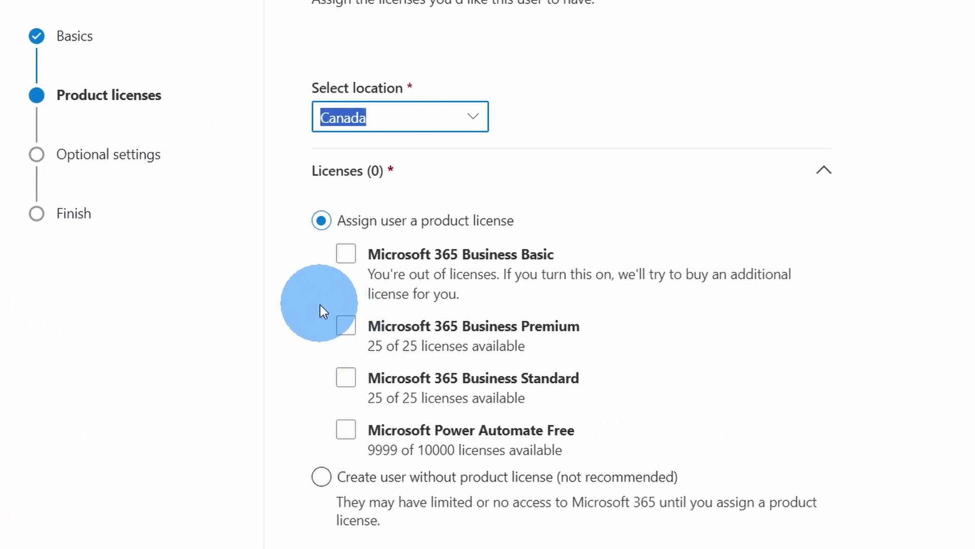
click(345, 326)
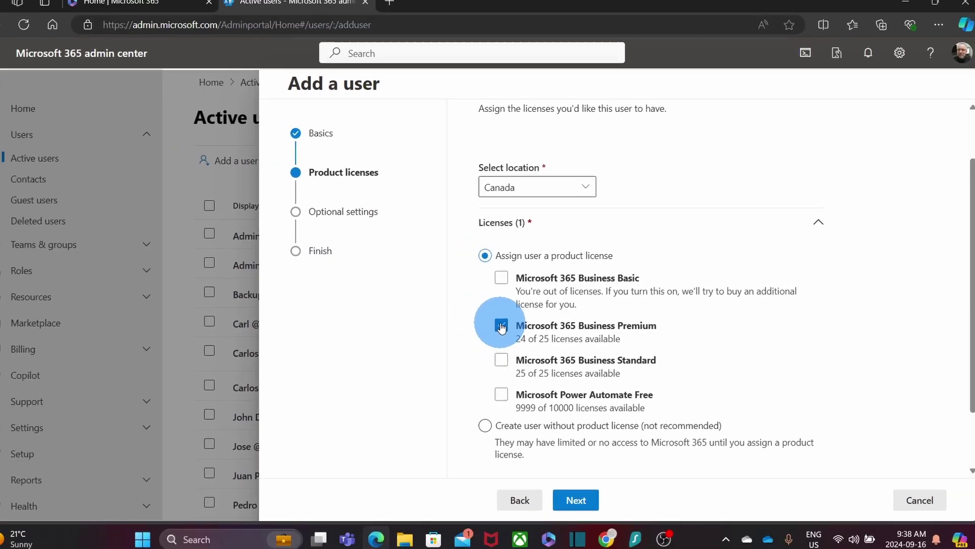
scroll(568, 408, down, 1)
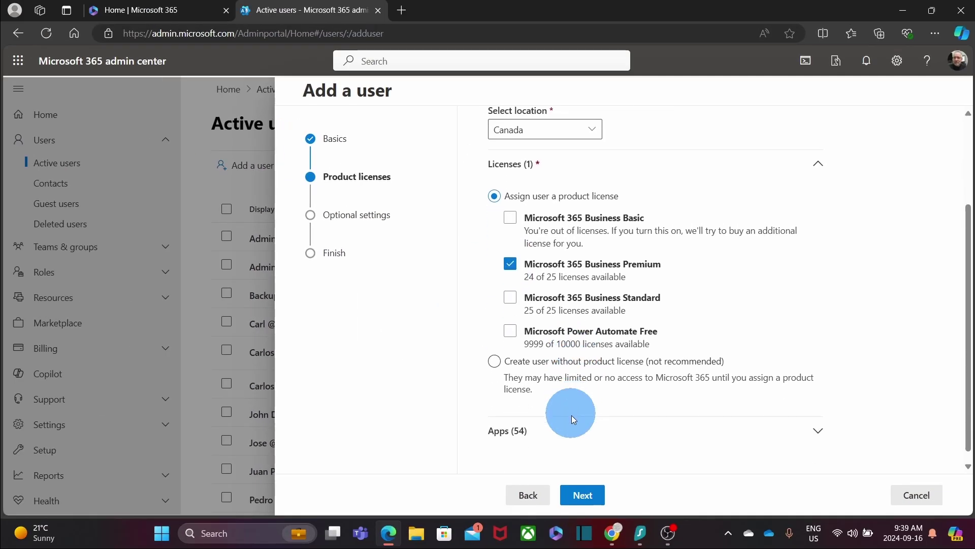
click(587, 500)
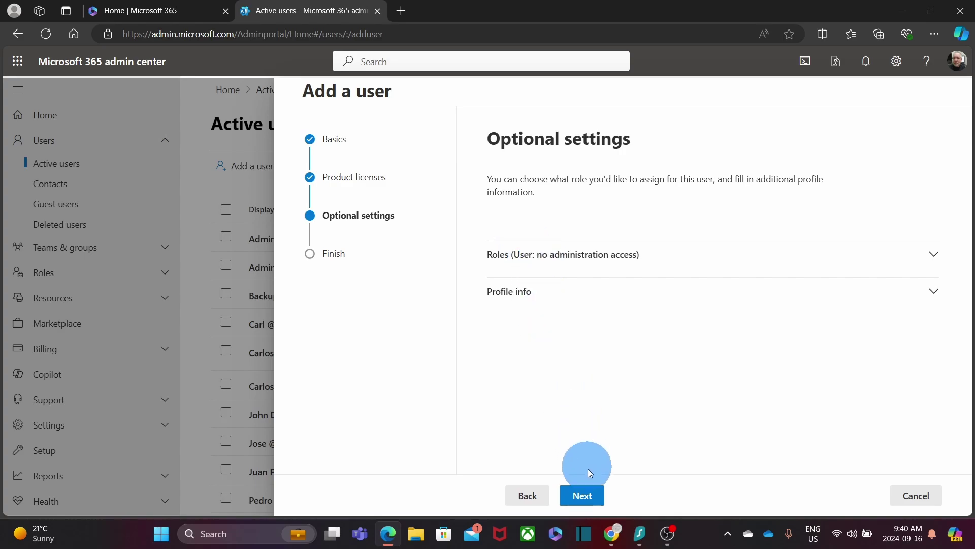
Step: Skip optional settings, review the new user's details, and finish adding them
click(585, 497)
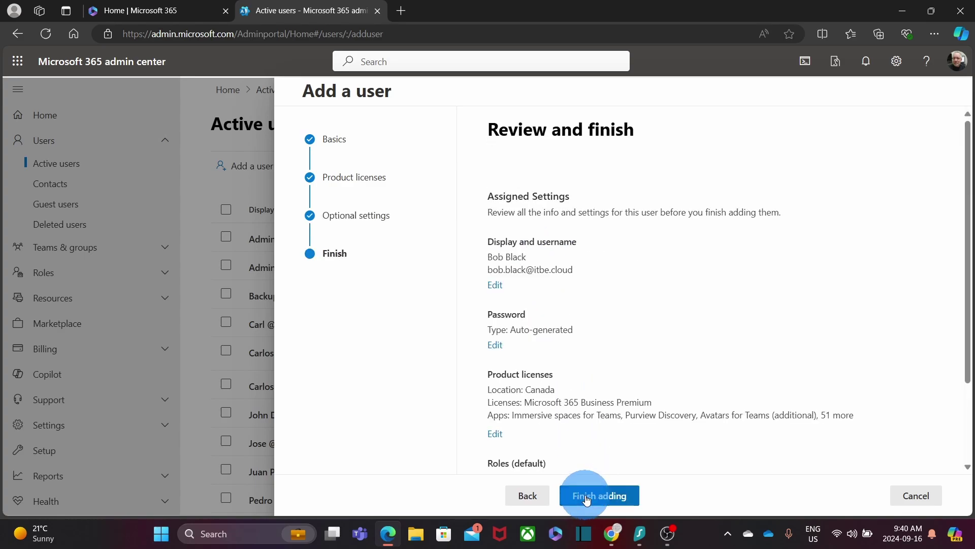
scroll(581, 224, down, 2)
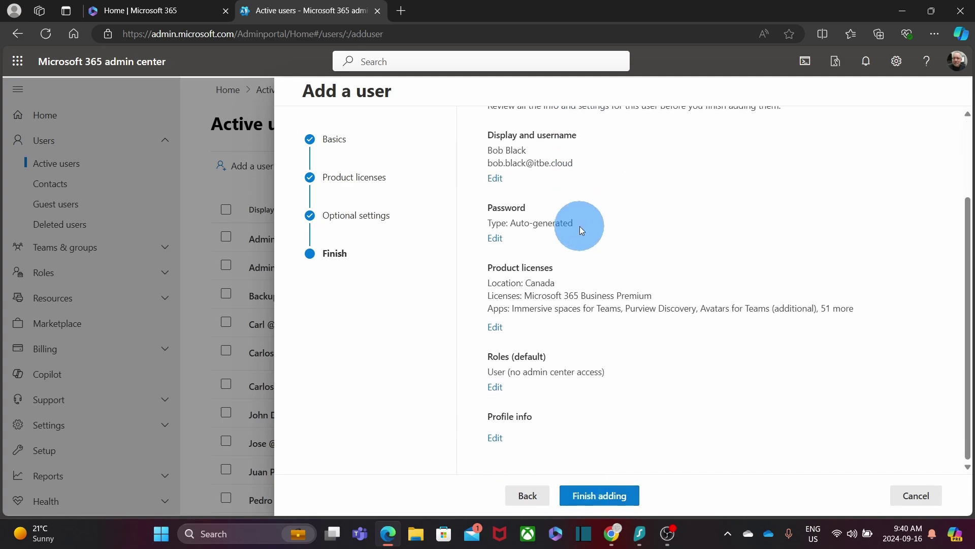
scroll(578, 228, up, 2)
scroll(579, 228, down, 2)
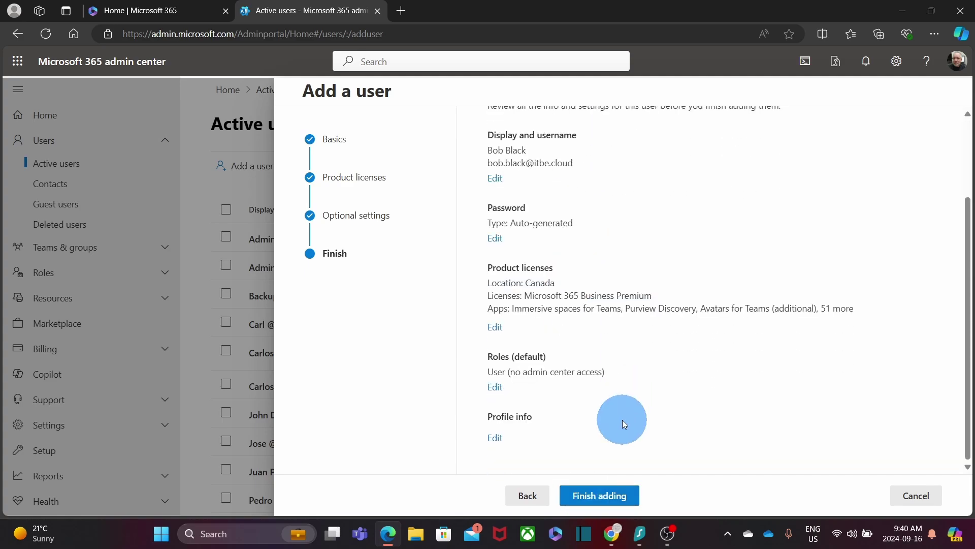
click(610, 501)
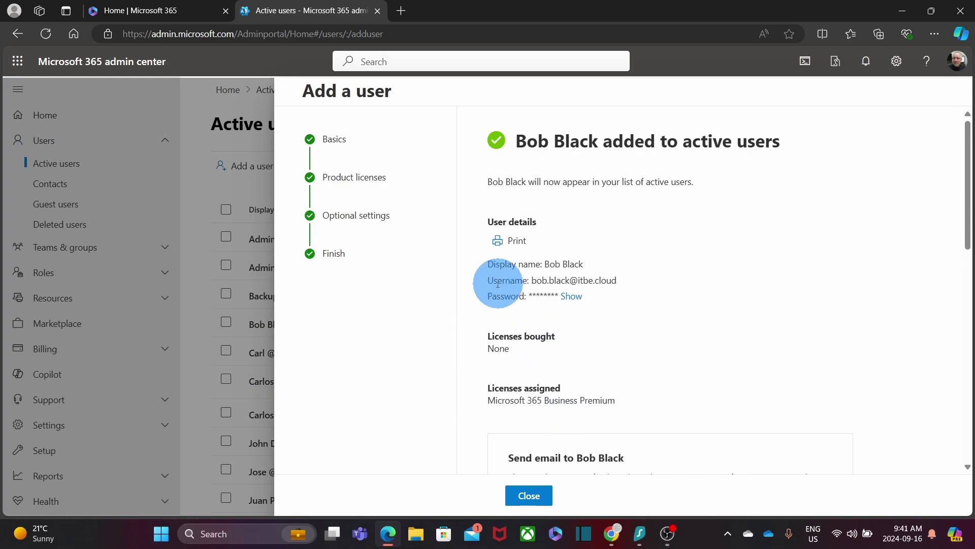
Step: Send the new user the welcome email and close the panel to return to Active users
drag(486, 275, 593, 297)
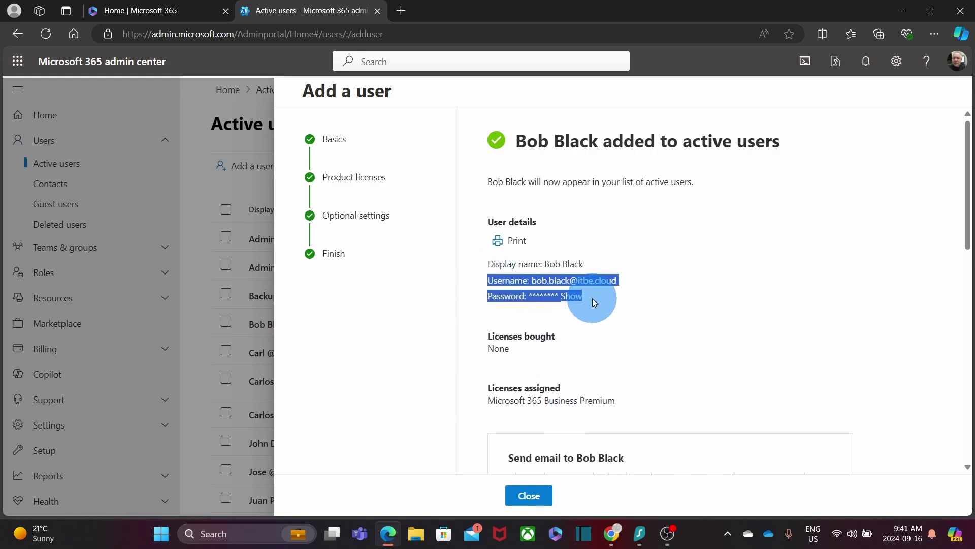
scroll(628, 343, down, 1)
scroll(628, 343, down, 3)
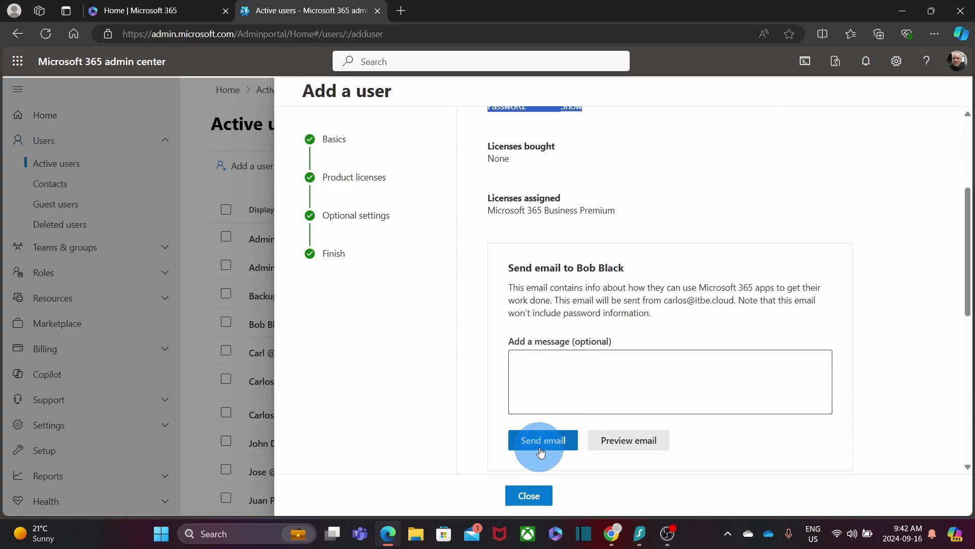
scroll(540, 347, down, 2)
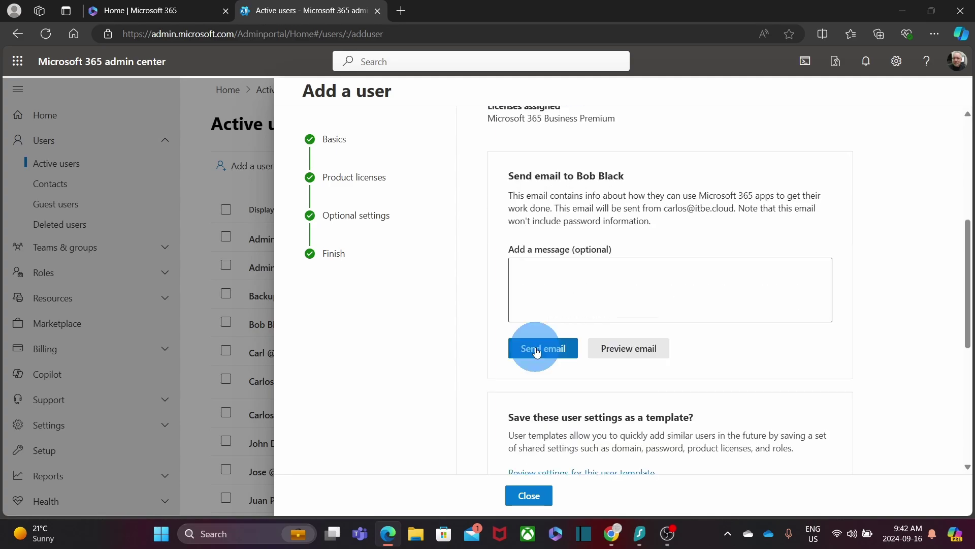
click(538, 346)
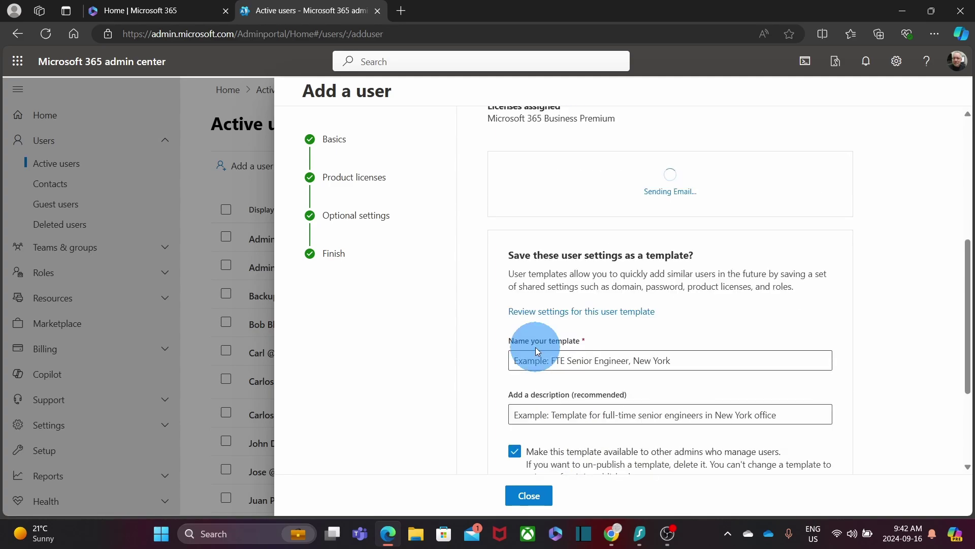
scroll(599, 402, down, 3)
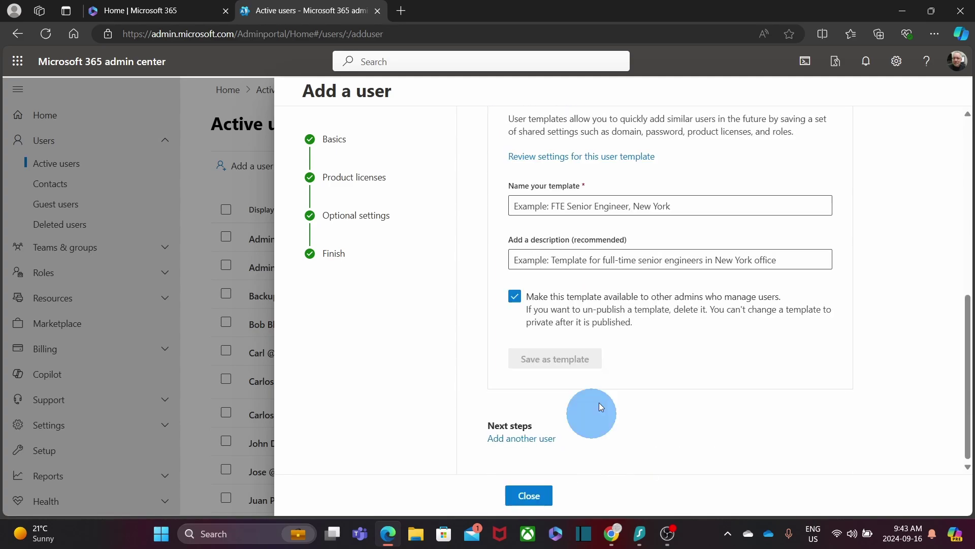
click(529, 496)
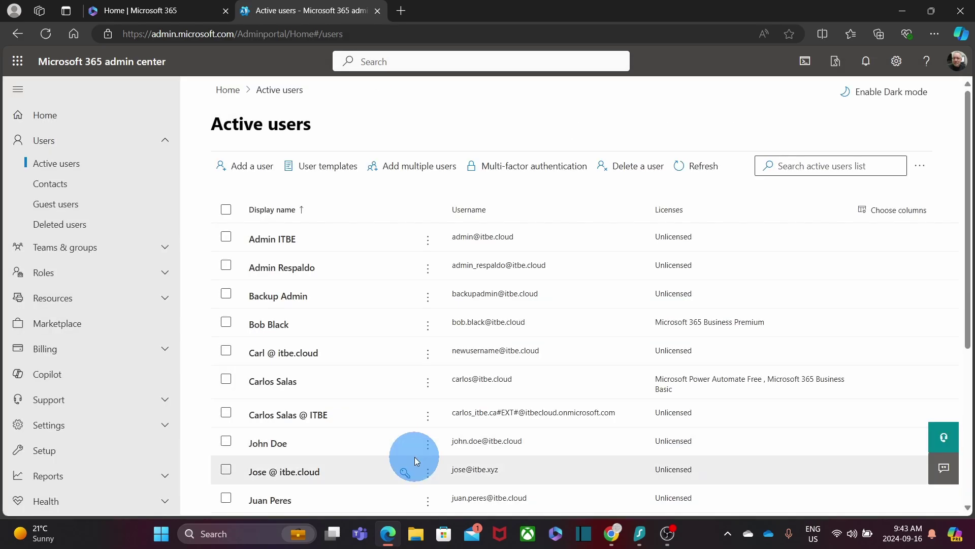